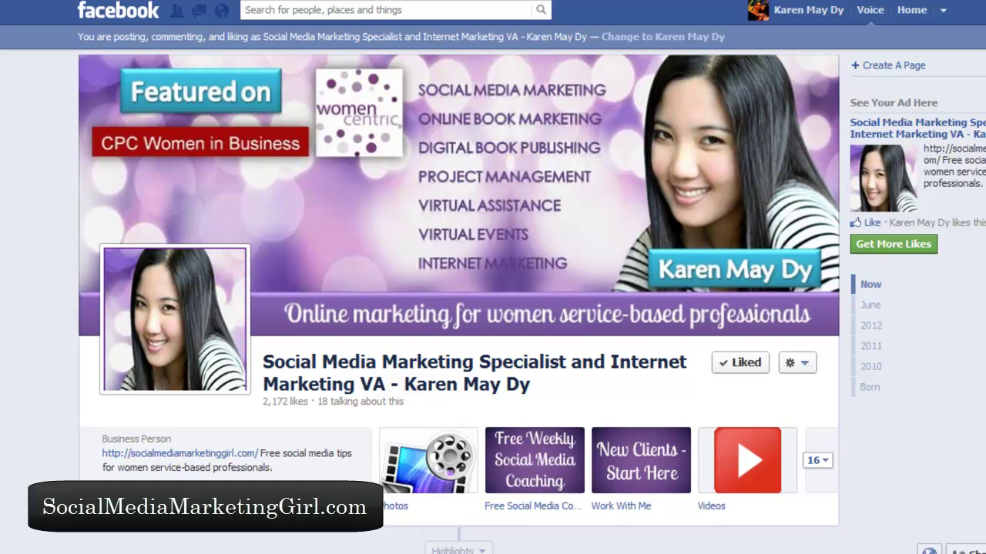
Step: Expand the Page's apps to show all of the app tiles
scroll(459, 301, down, 3)
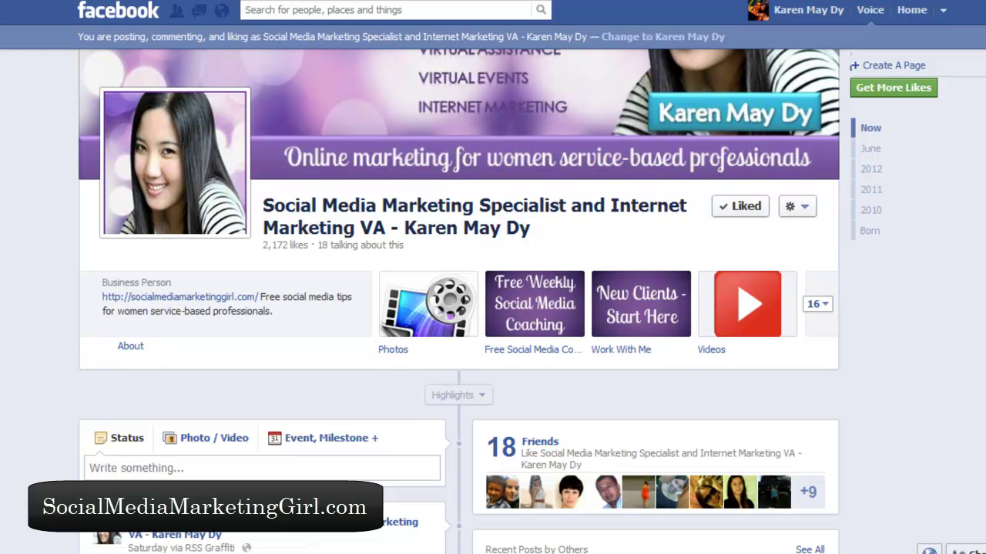
scroll(493, 300, down, 1)
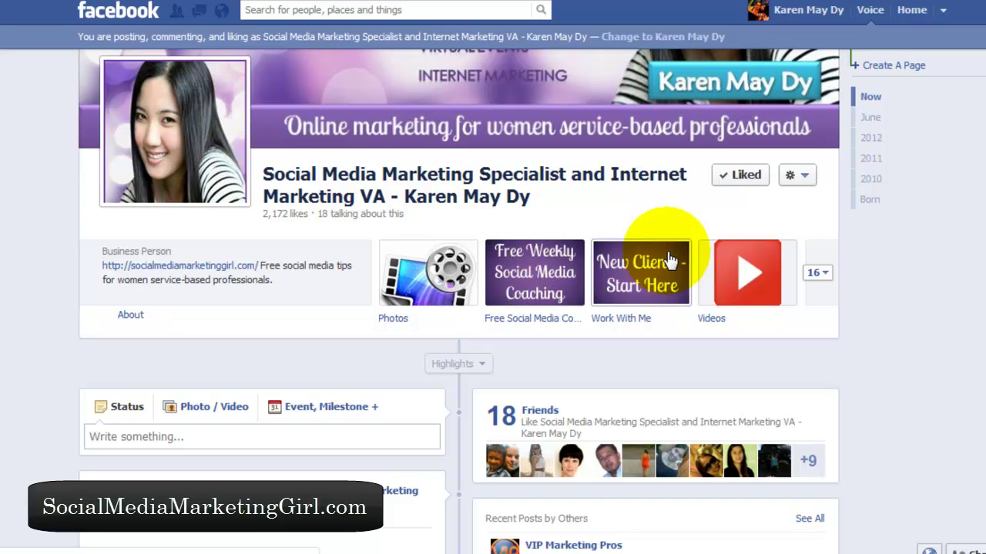
click(823, 273)
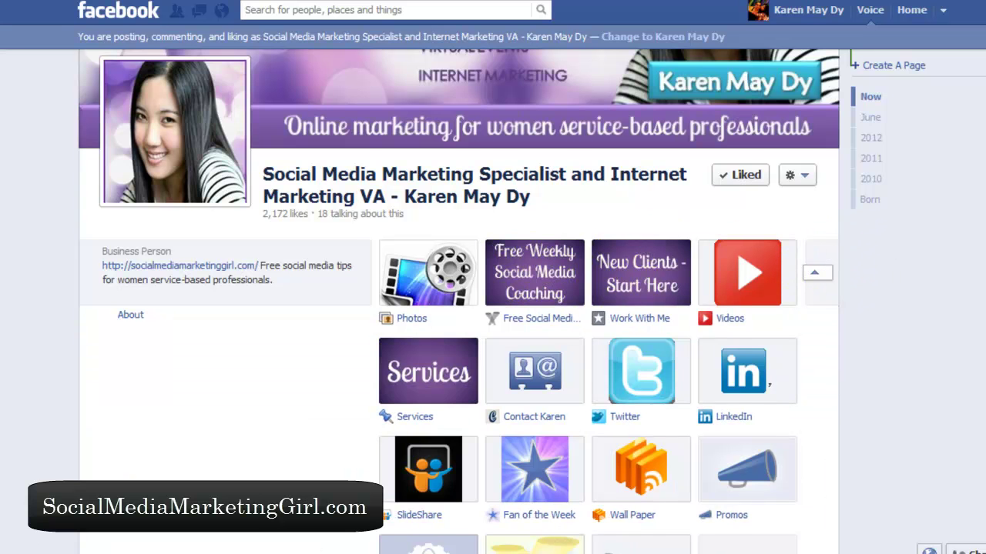
scroll(493, 300, down, 2)
scroll(459, 301, down, 1)
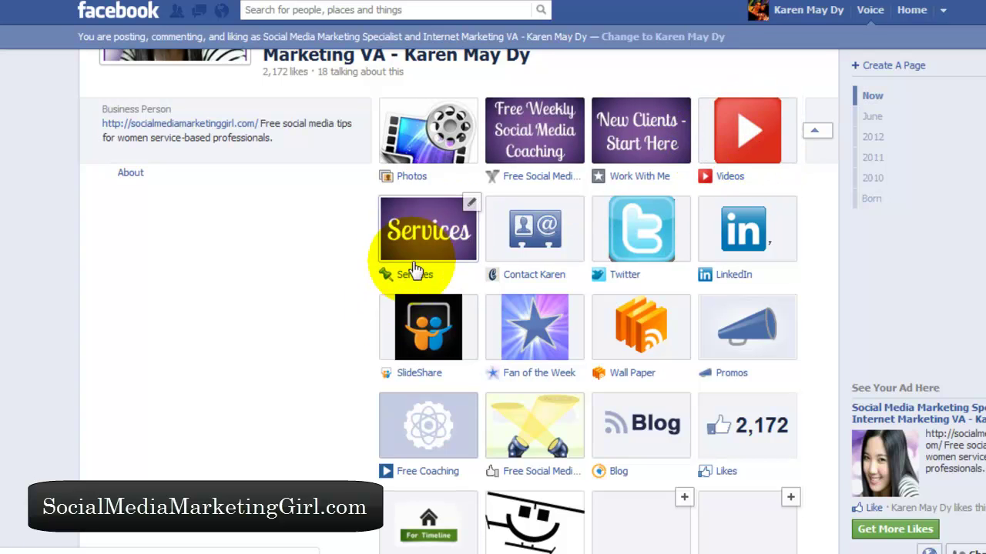
Step: Swap the Services and Videos tiles, then swap Videos back into the top row
click(470, 206)
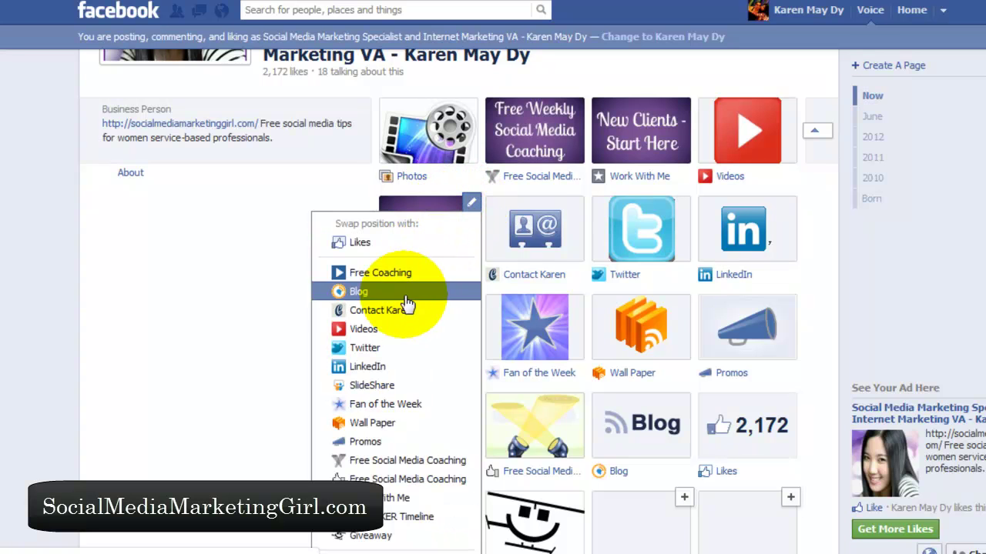
click(379, 338)
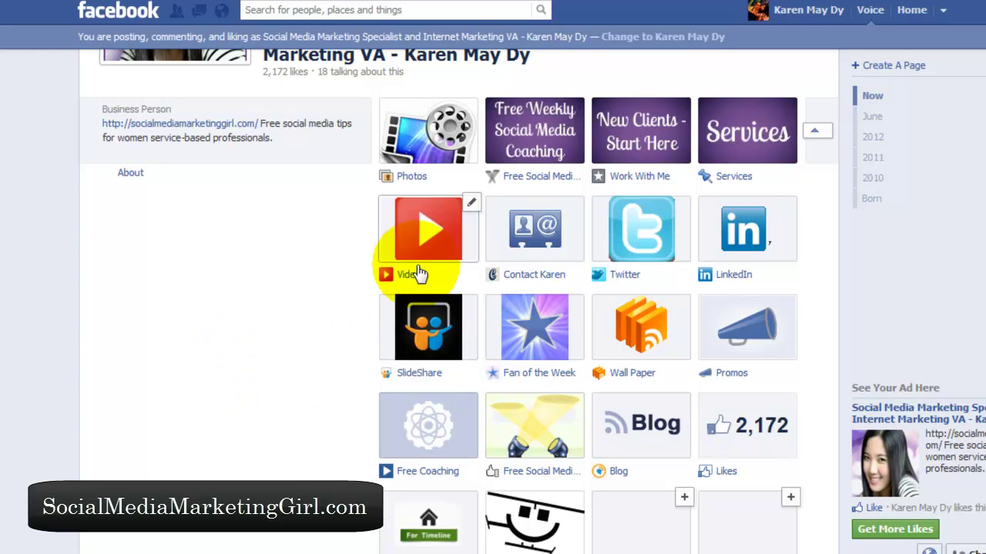
click(470, 205)
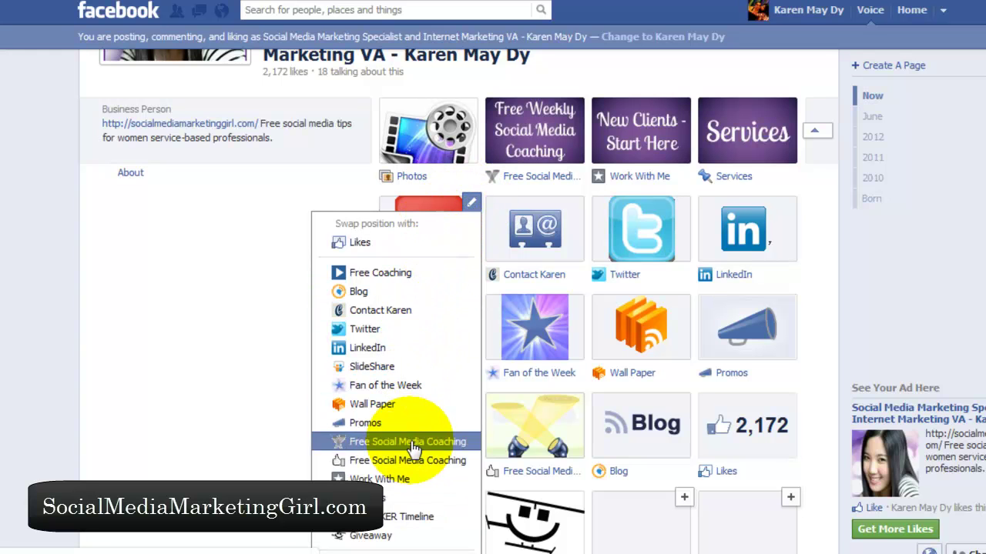
click(362, 516)
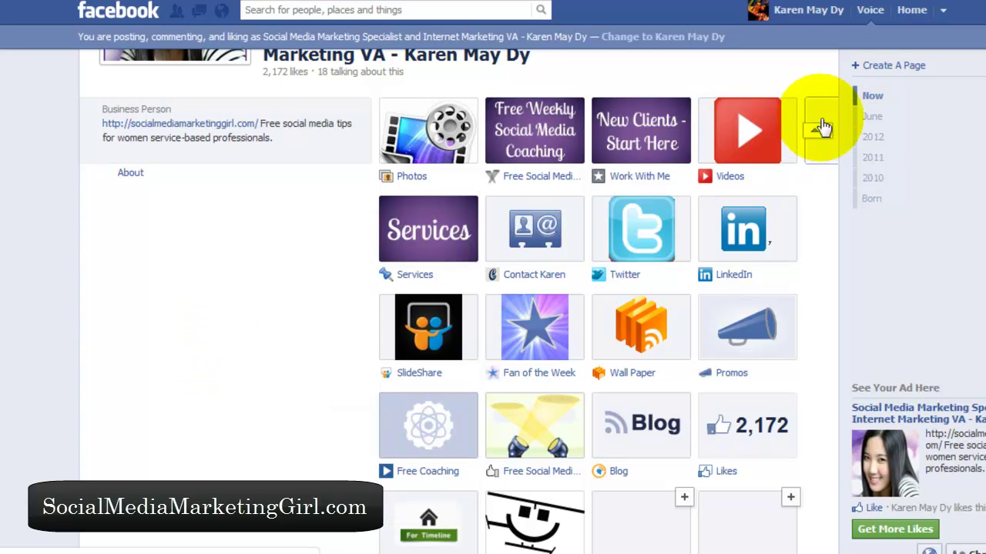
scroll(459, 300, up, 2)
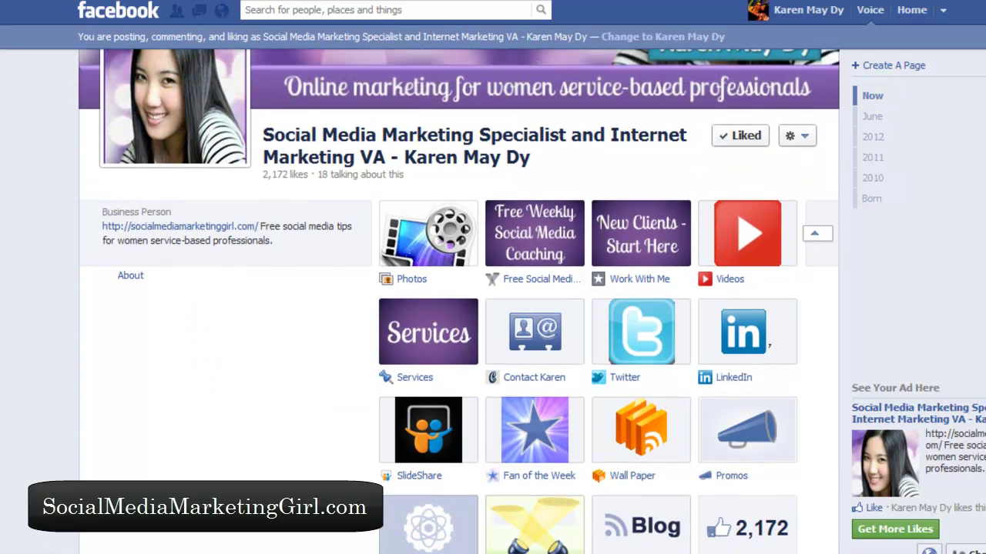
Step: Open Edit Settings for the Videos tab from its tile's pencil menu
mouse_move(790, 219)
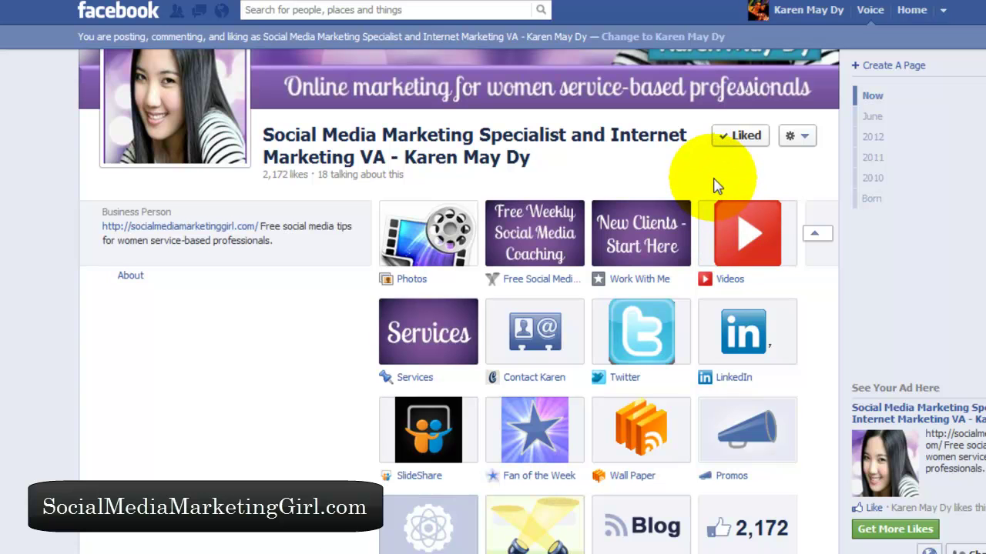
mouse_move(636, 254)
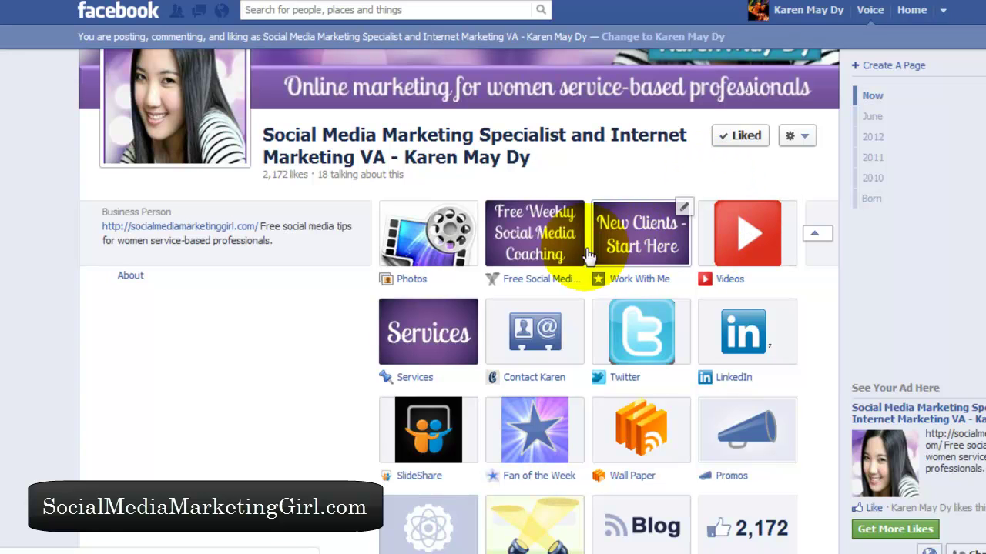
click(659, 174)
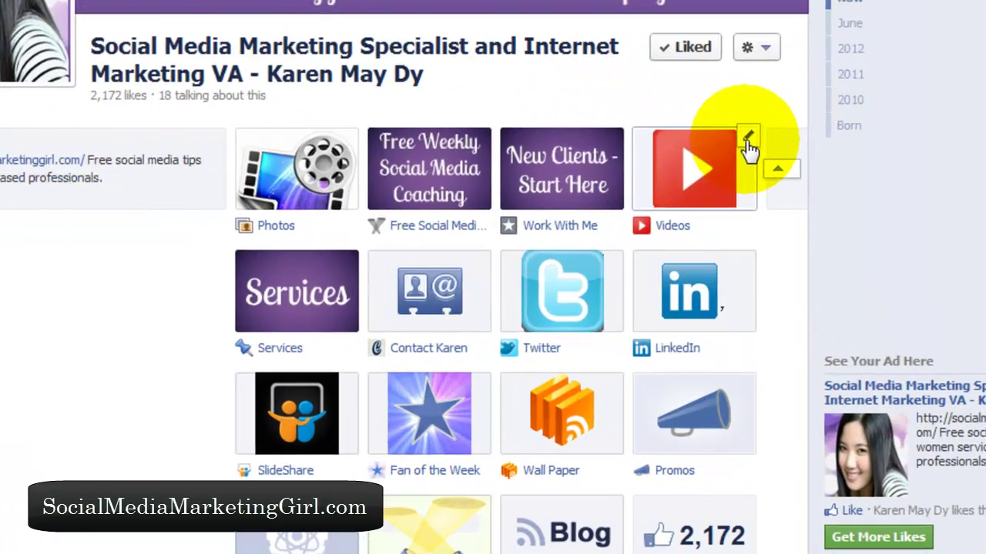
click(790, 209)
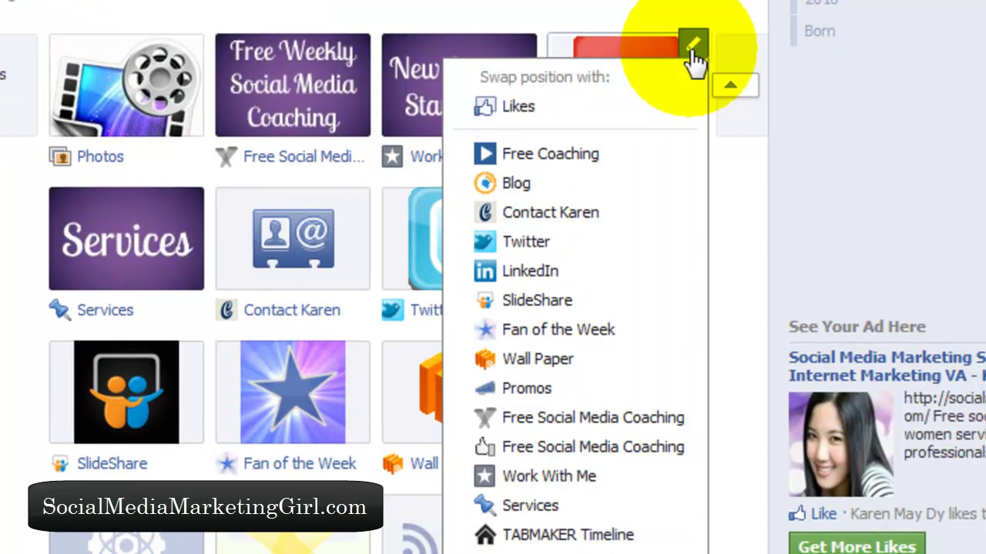
scroll(383, 277, down, 5)
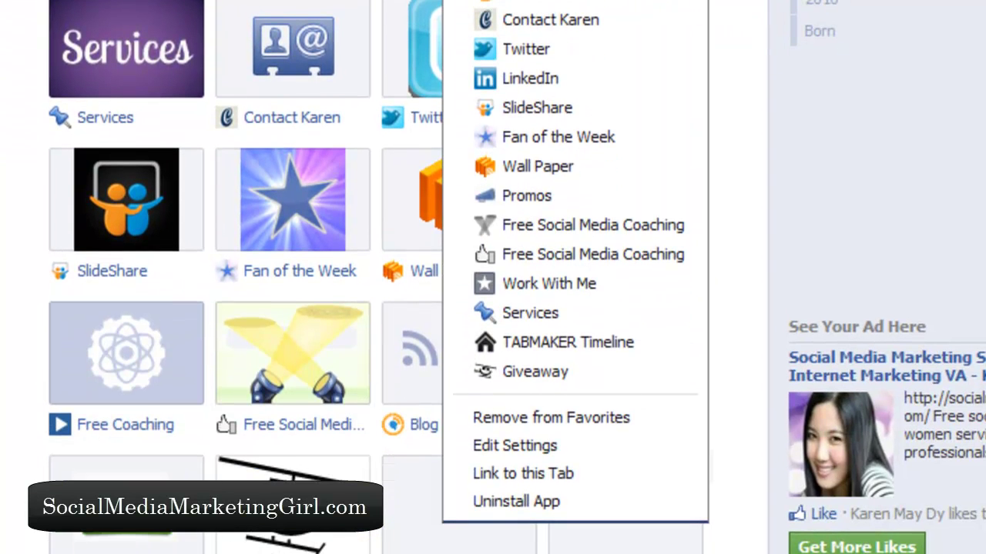
click(564, 456)
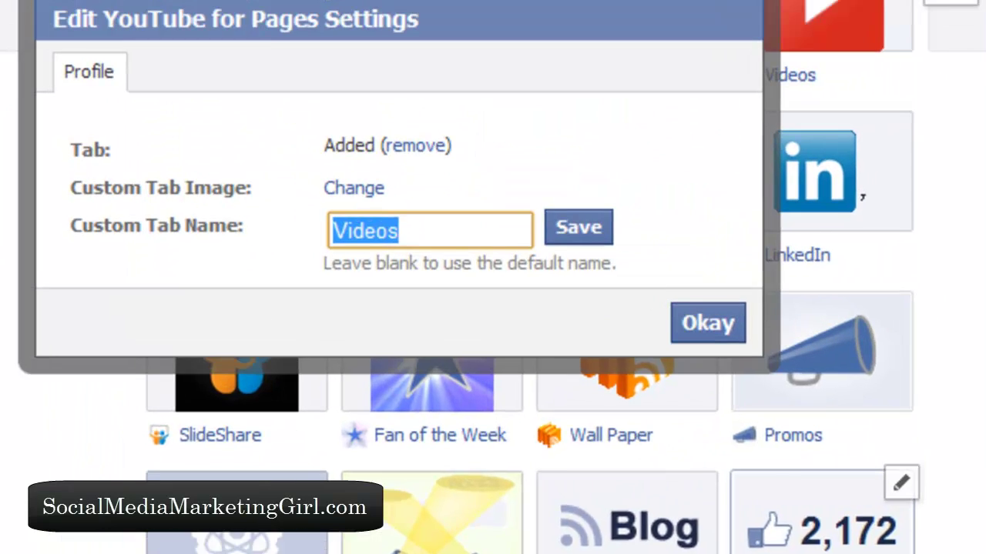
Step: Change the Custom Tab Image and go on to PicMonkey from the upload page
click(544, 341)
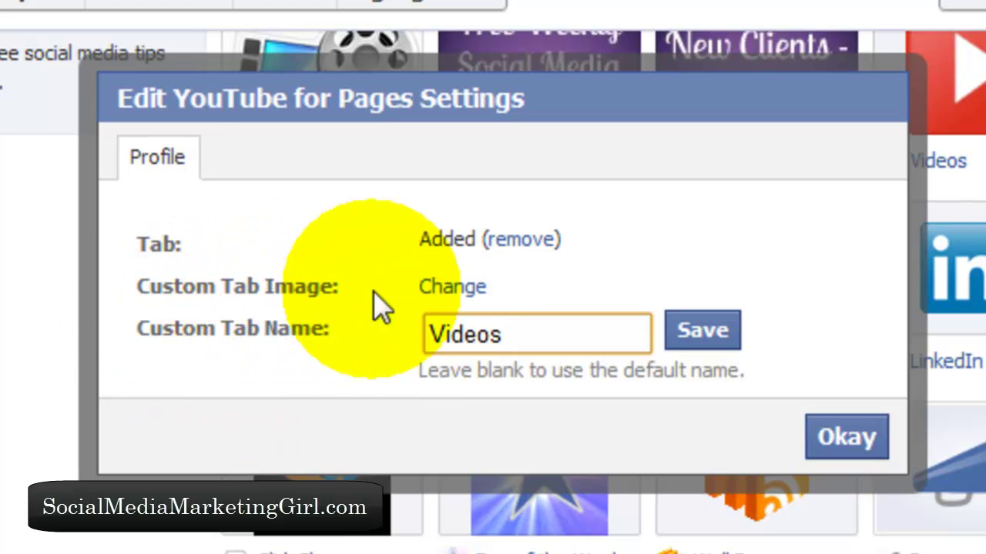
click(446, 290)
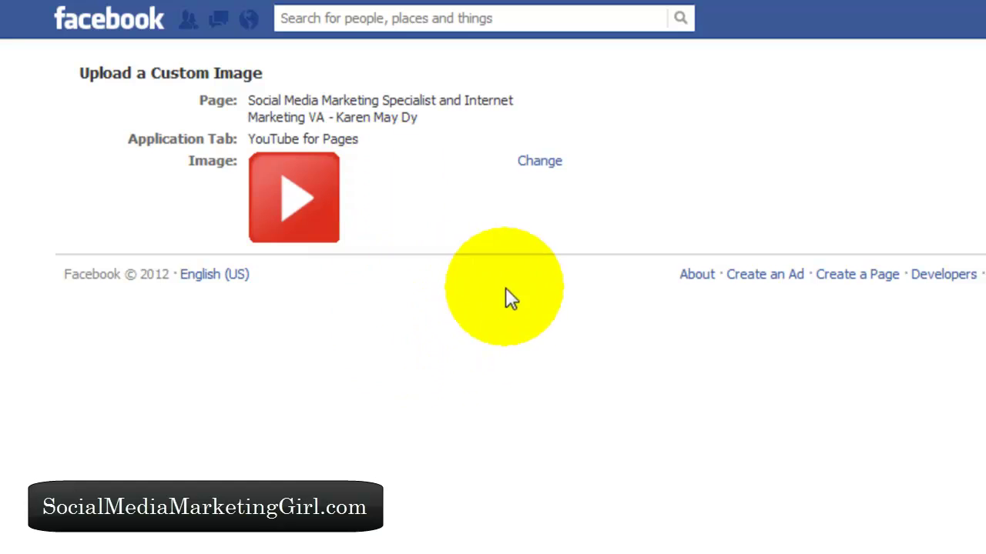
click(493, 319)
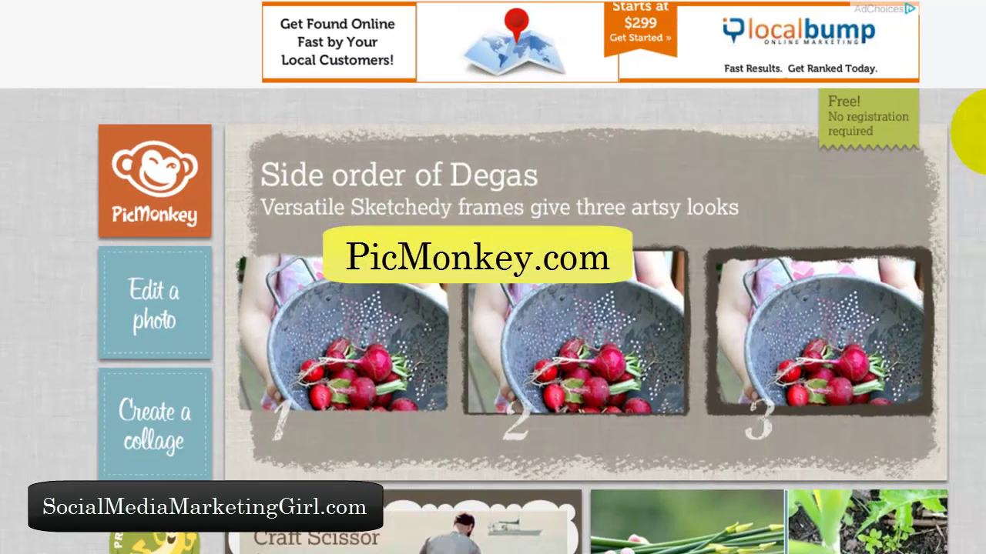
Step: Load Purple_Aurora_Wallpaper_by_GotMyVans from the computer into PicMonkey's editor
scroll(766, 544, down, 3)
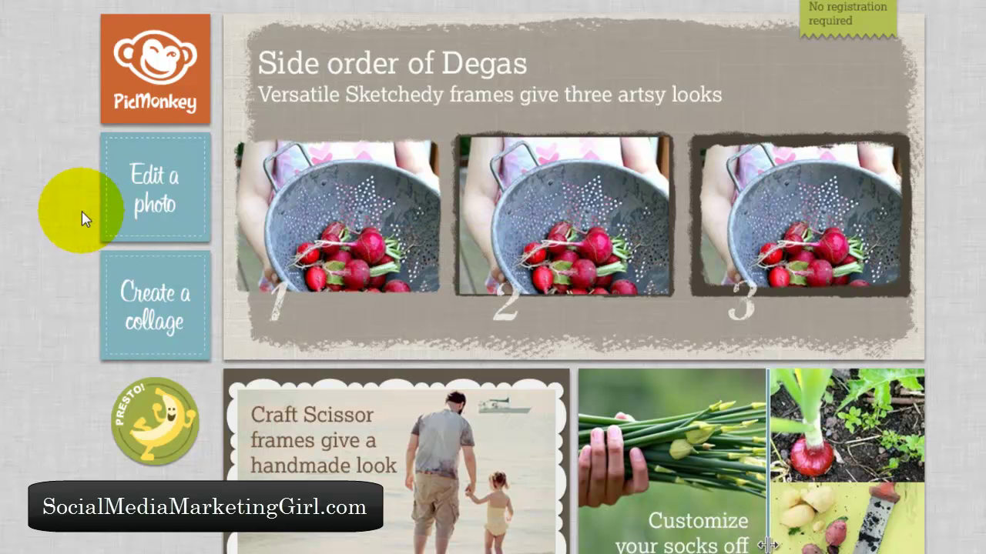
click(144, 217)
scroll(972, 123, down, 3)
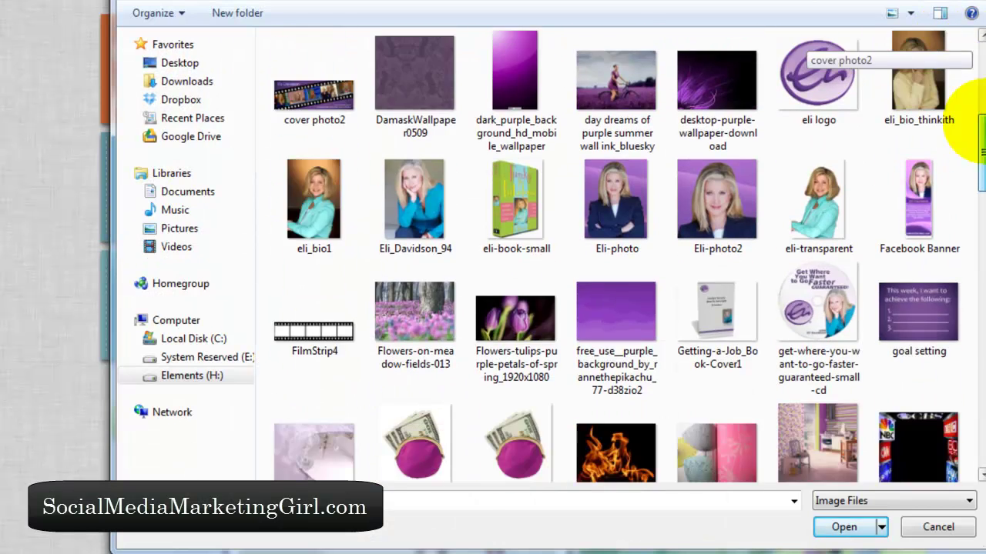
scroll(972, 123, down, 5)
click(737, 265)
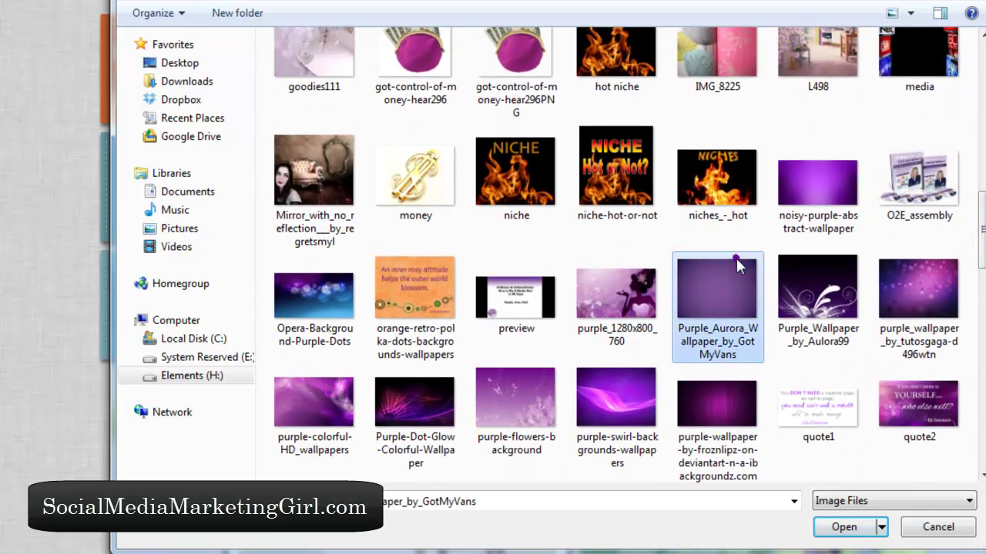
click(843, 527)
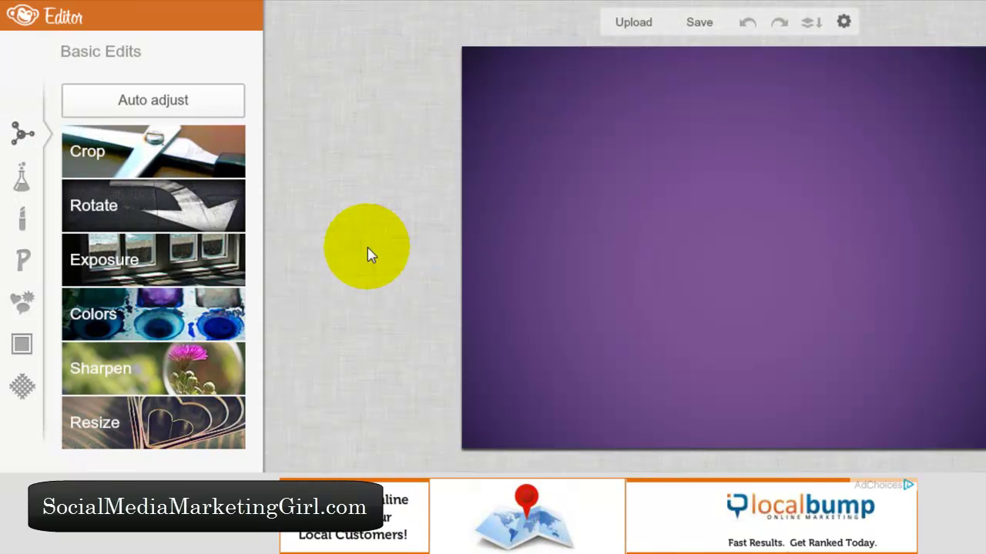
Step: Resize the wallpaper from 900 x 675 to 111 x 74 pixels with Keep proportions off
click(144, 420)
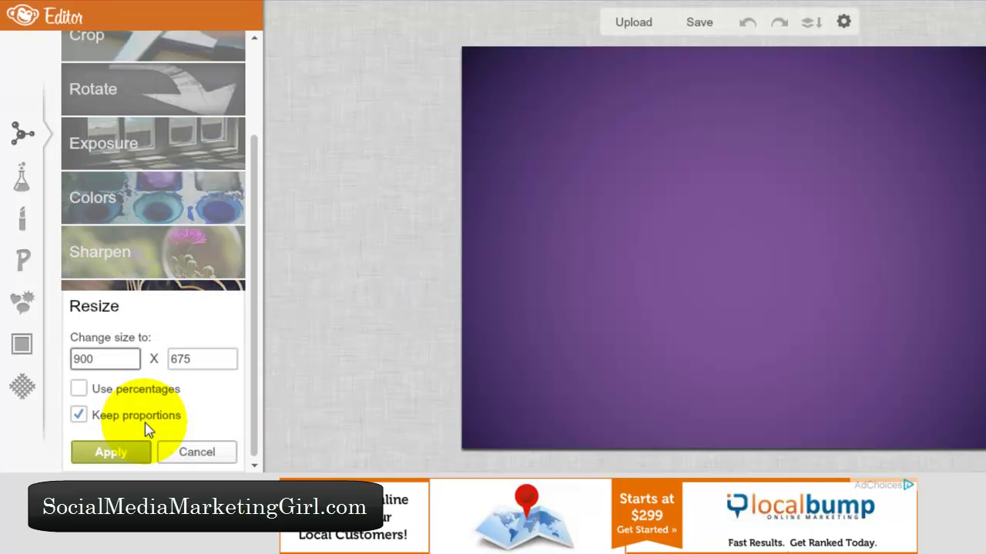
click(79, 417)
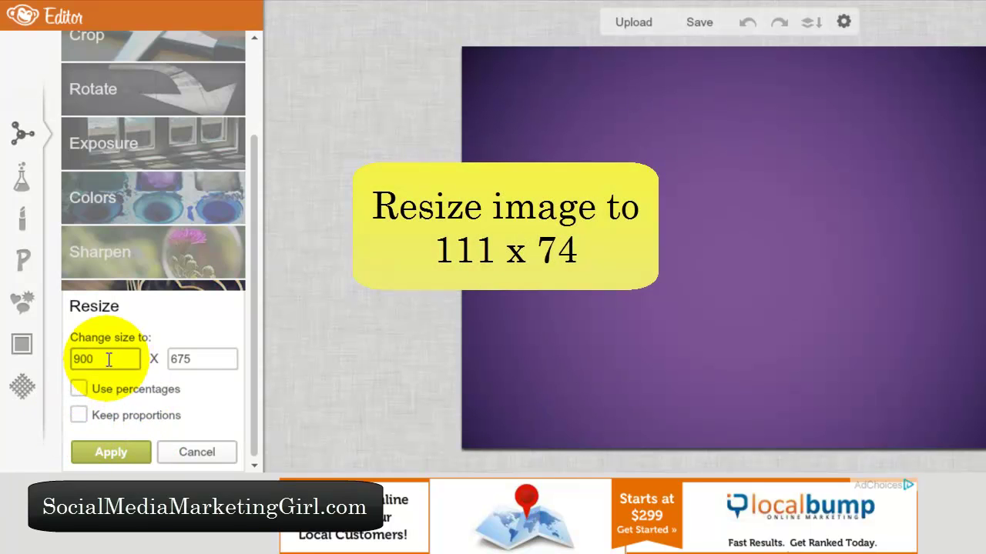
drag(103, 359, 68, 365)
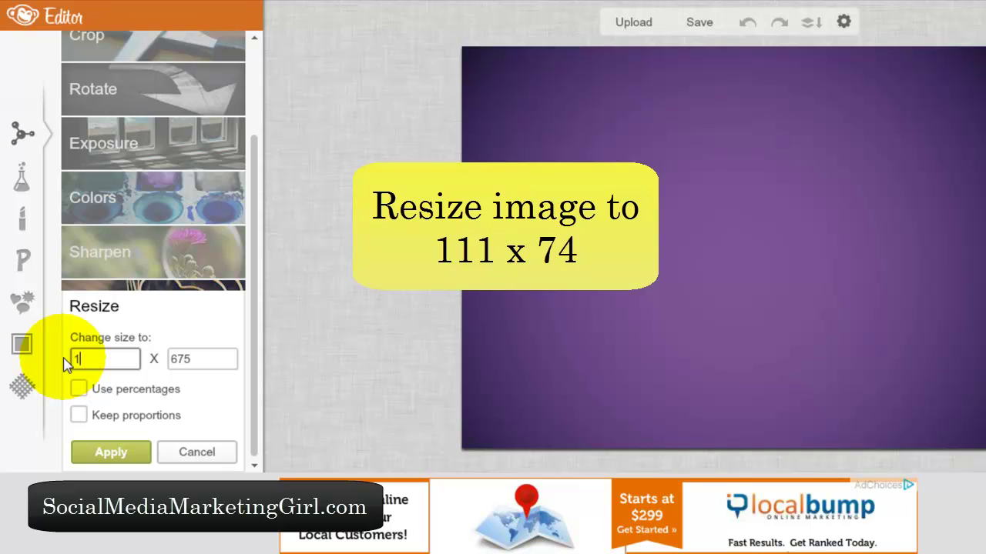
text(111)
drag(220, 358, 148, 364)
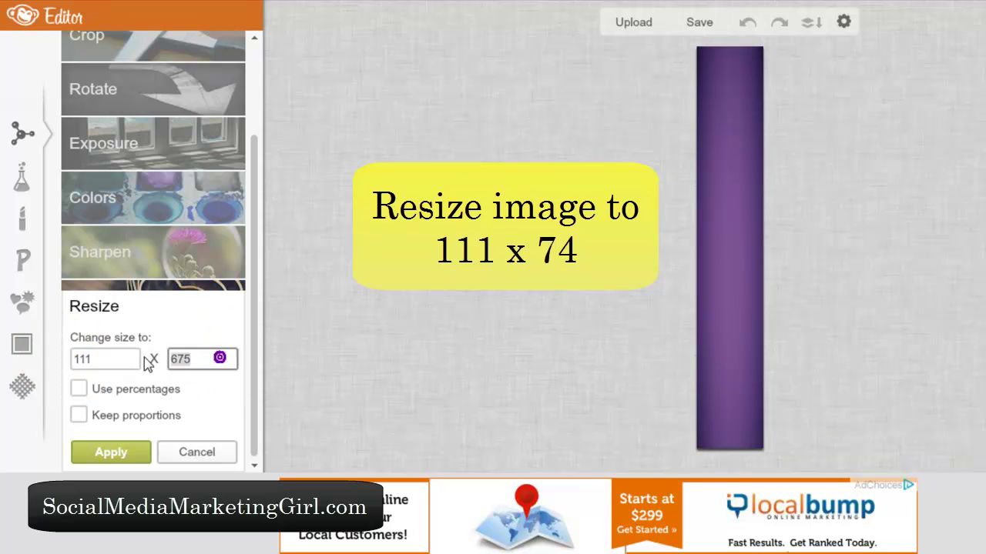
text(74)
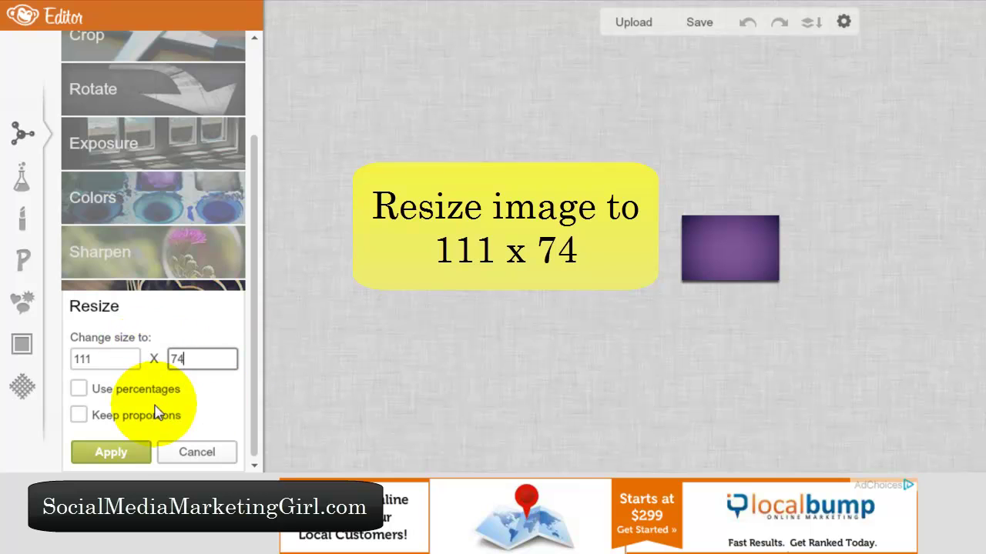
click(111, 452)
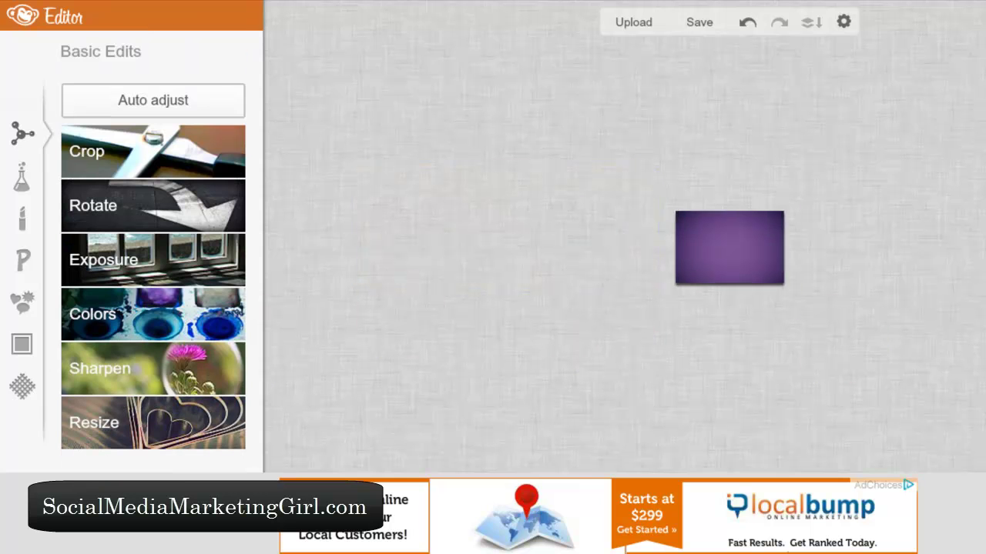
Step: Add the text 'How-to Videos' in the Lobster Two font onto the image
click(608, 406)
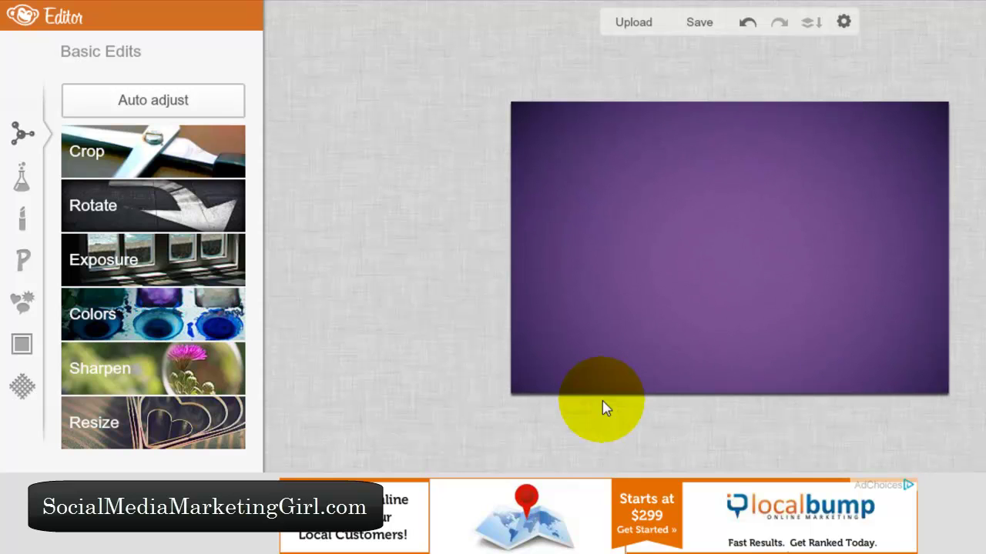
click(25, 264)
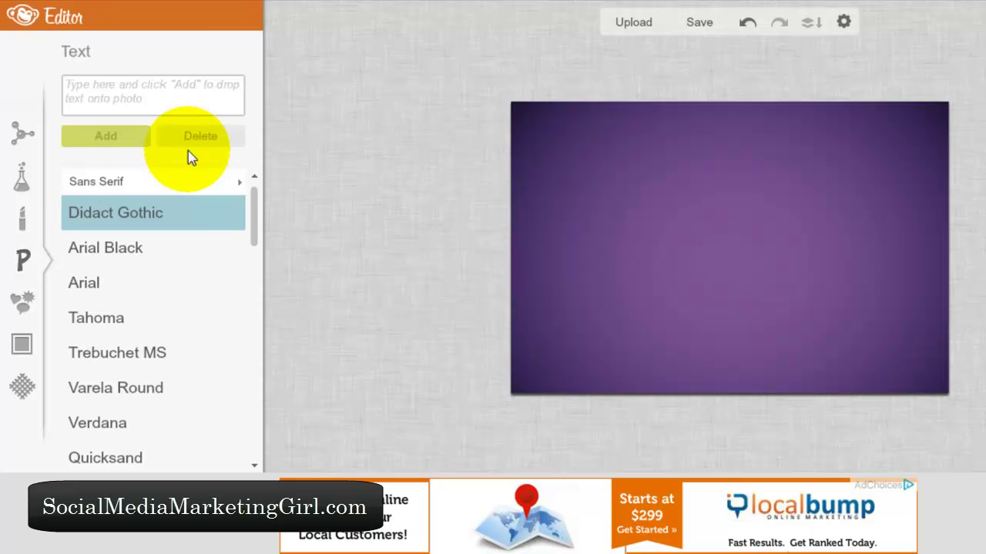
click(181, 94)
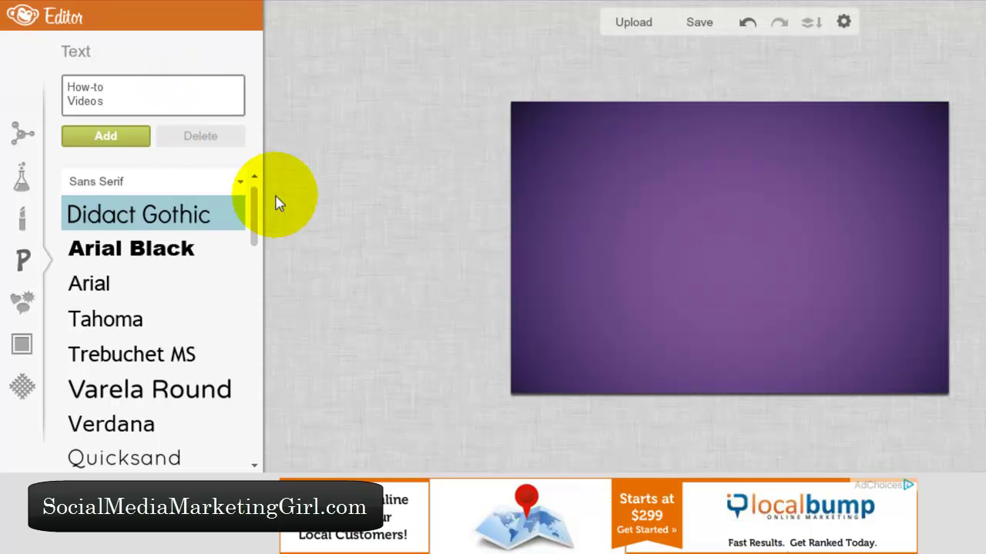
drag(253, 193, 258, 395)
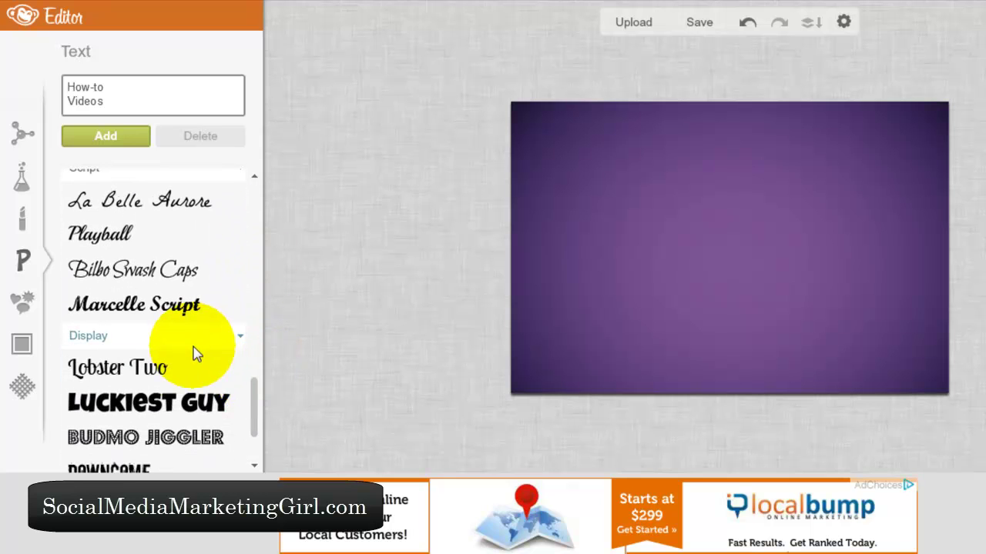
click(188, 368)
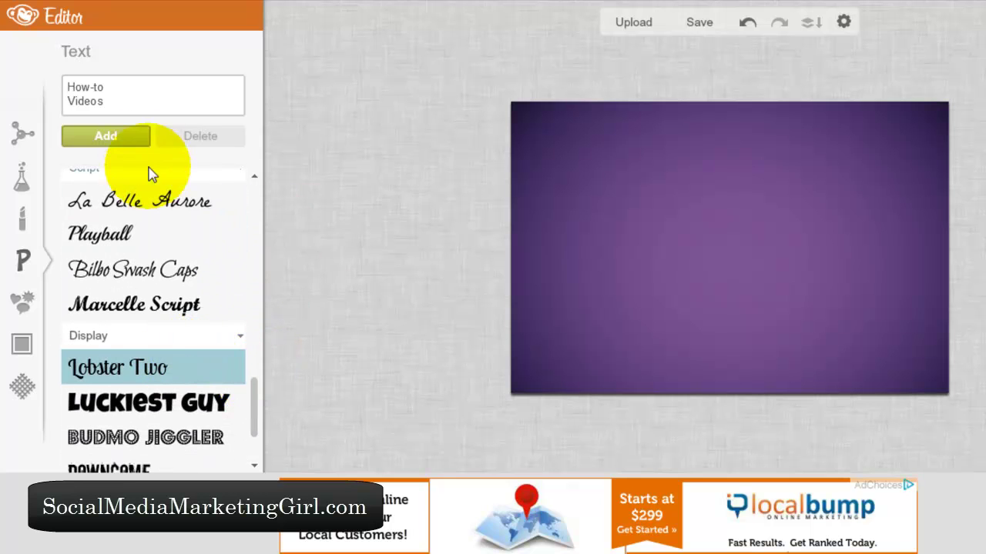
click(134, 141)
Step: Shrink, centre-align and position the white text so it fits the purple thumbnail
drag(679, 103, 466, 308)
drag(359, 24, 660, 300)
drag(760, 361, 582, 174)
drag(687, 269, 693, 214)
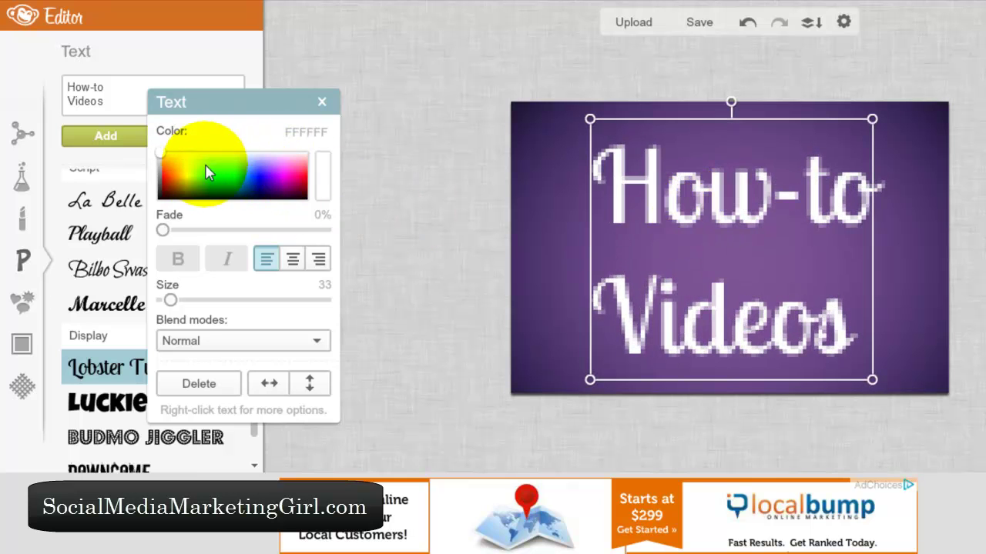
click(292, 262)
drag(590, 120, 598, 126)
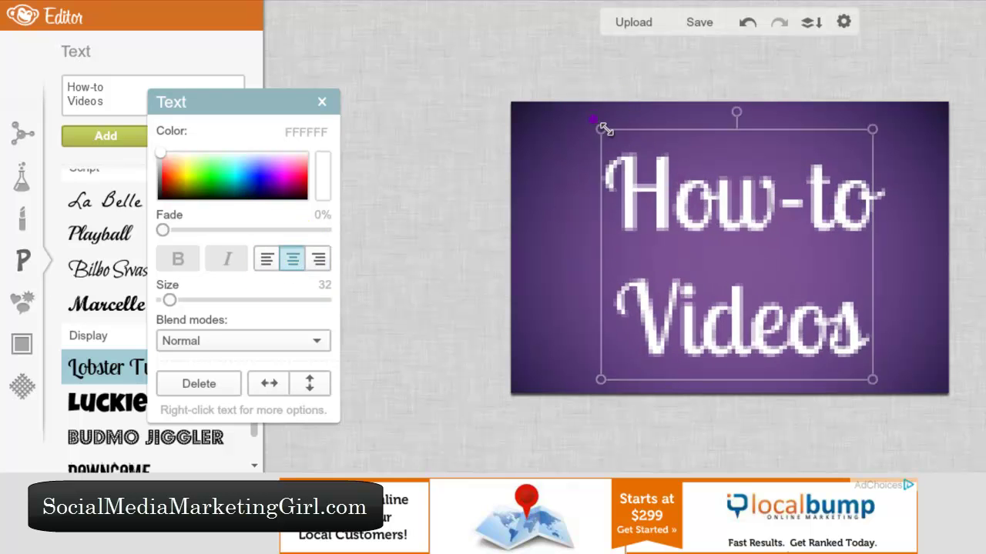
drag(671, 205, 667, 208)
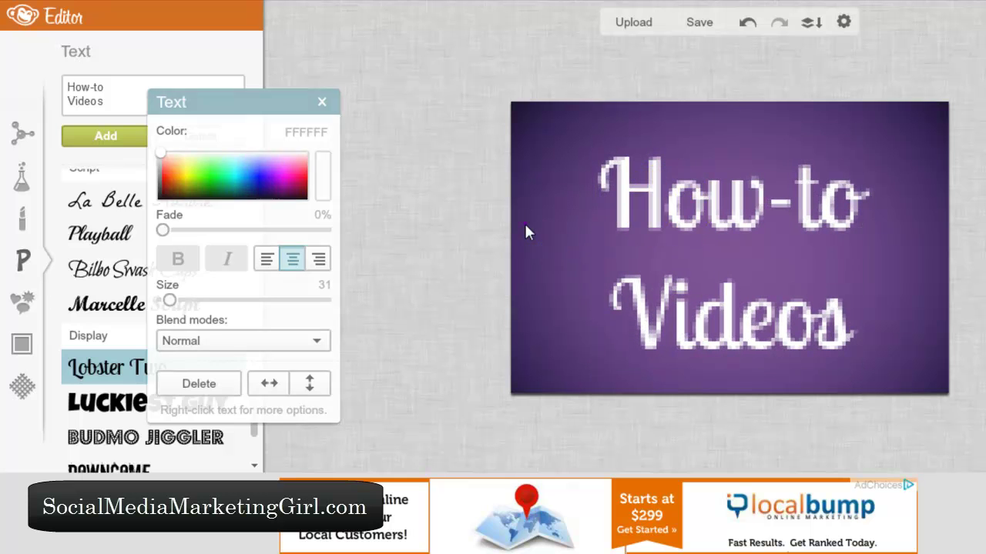
click(525, 222)
click(688, 187)
click(691, 112)
Step: Save the thumbnail as a .jpg named 'how-to videos' at Ewan quality
click(697, 28)
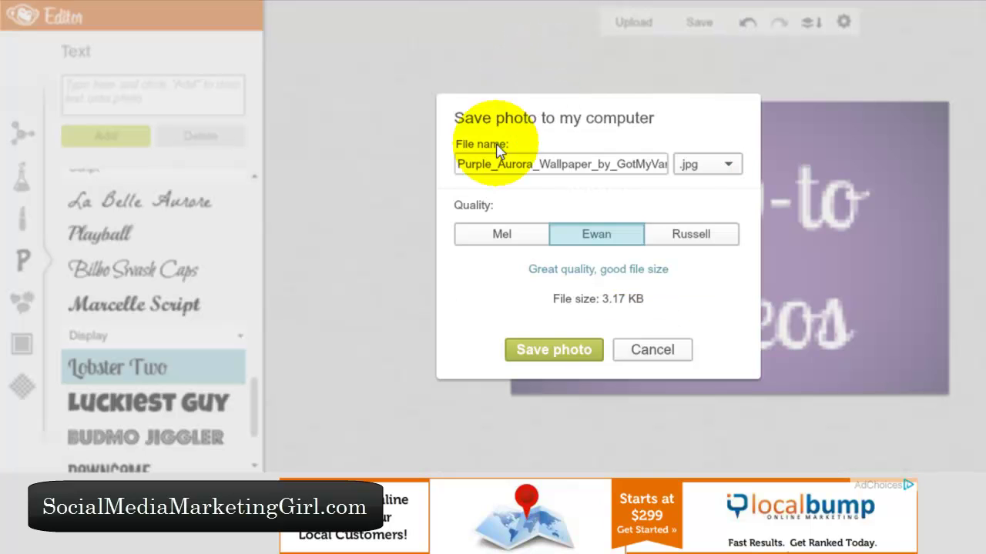
click(457, 163)
text(bo)
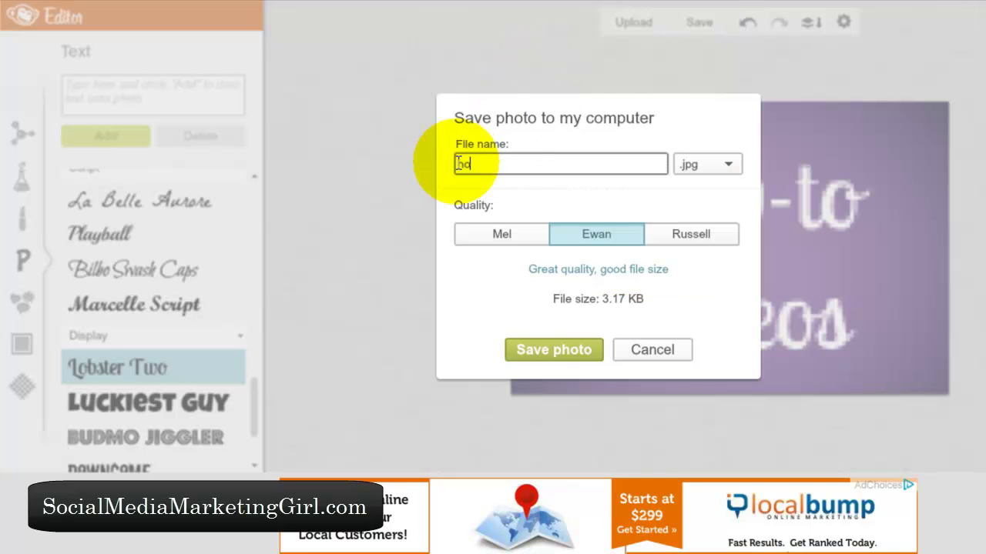
text(w-to videos)
click(564, 348)
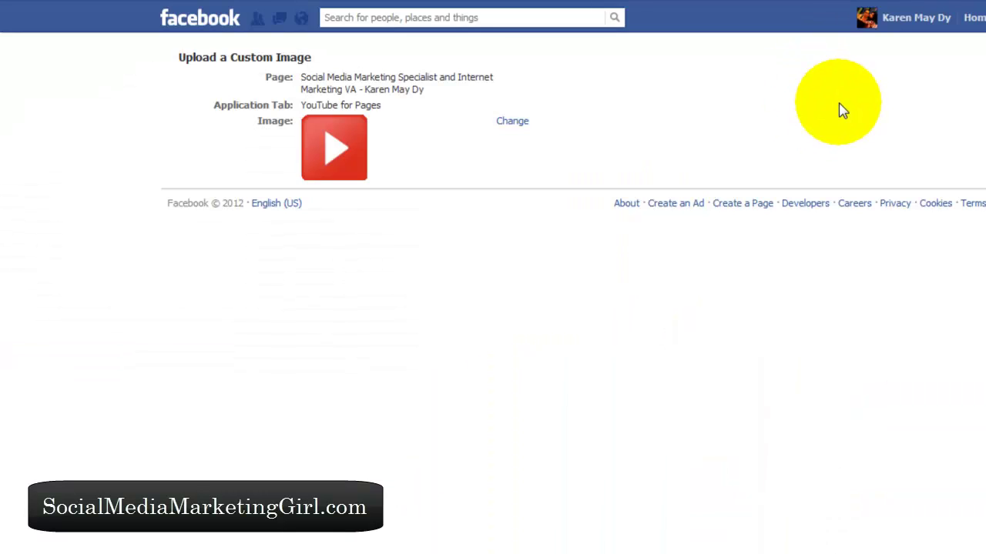
Step: Upload the saved How-to Videos thumbnail as the tab's custom image and confirm
click(510, 123)
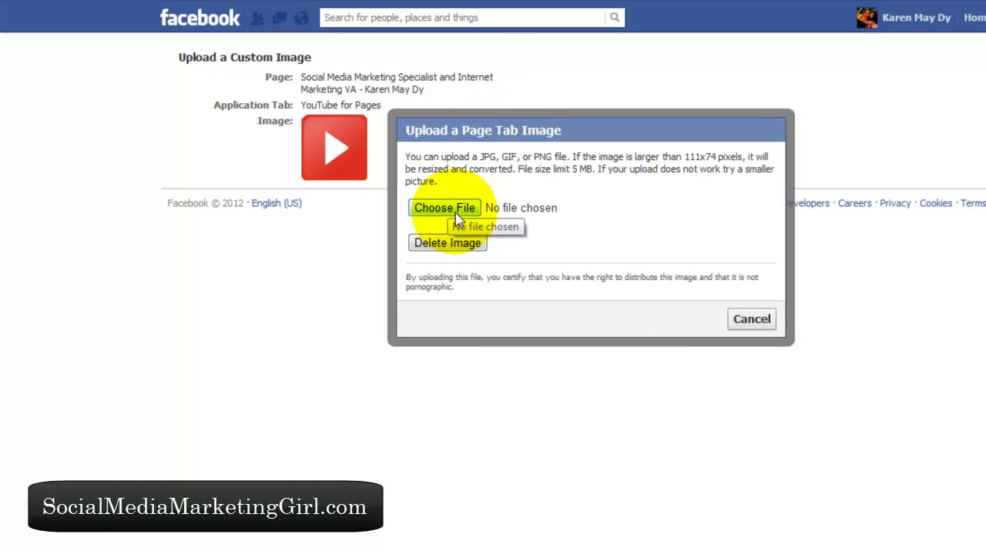
click(454, 215)
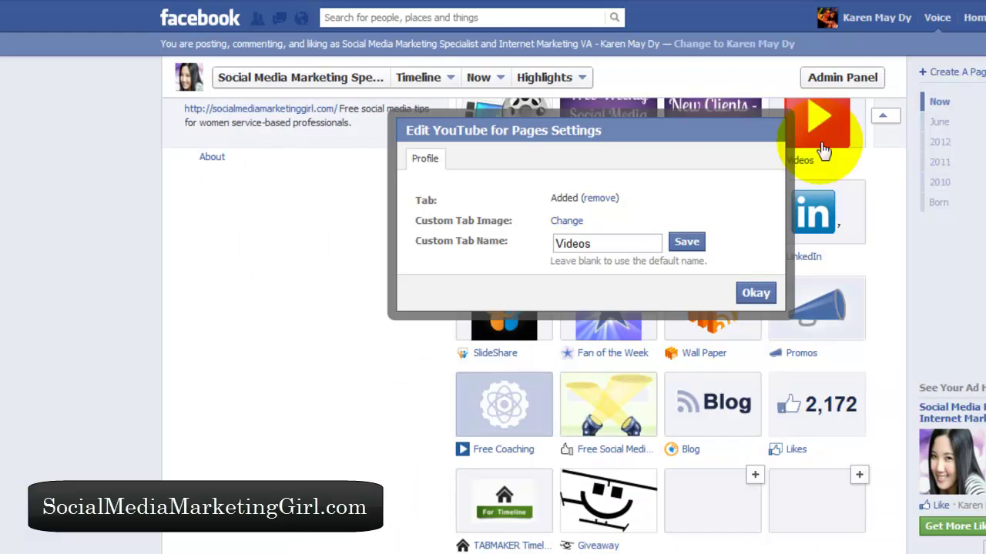
click(756, 292)
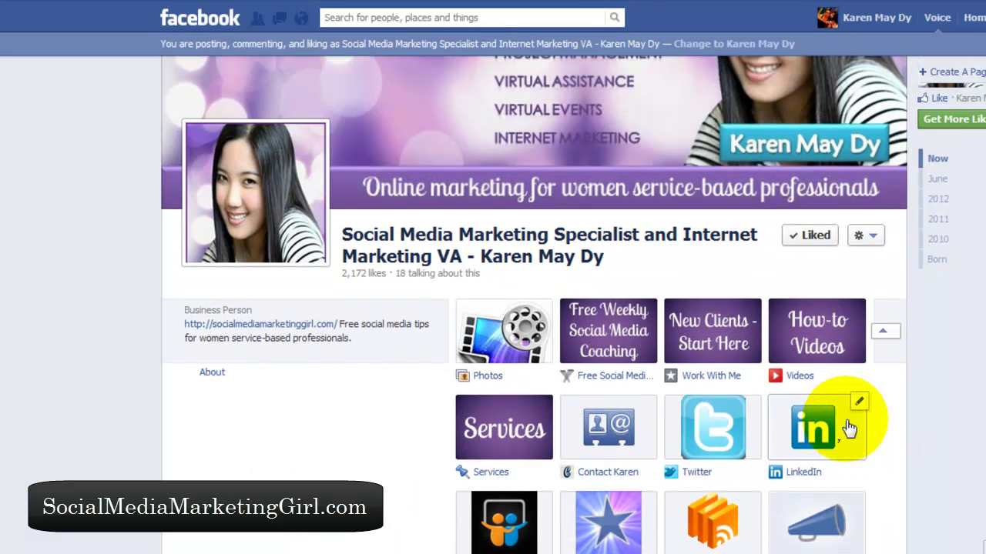
Step: Collapse and re-expand the tab grid to check the new Videos thumbnail
click(886, 333)
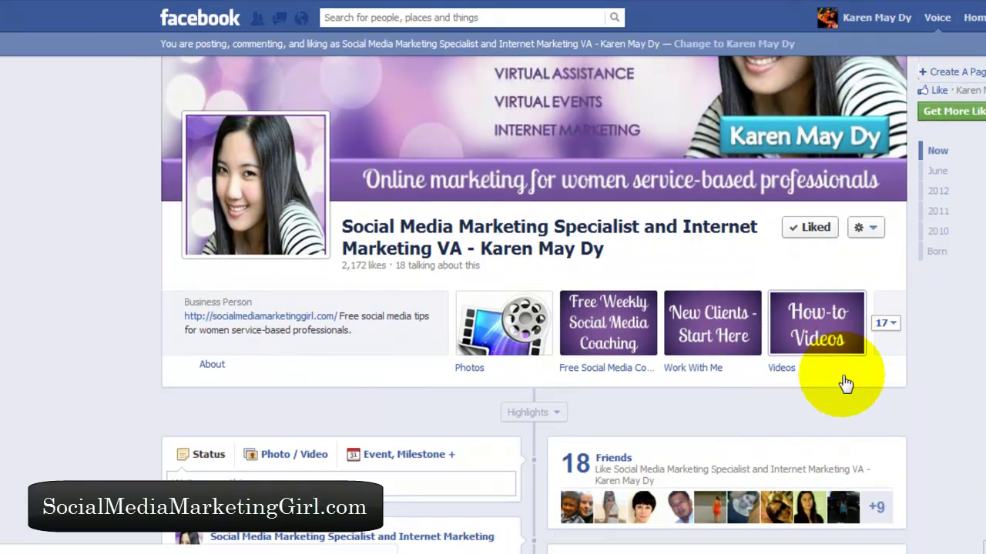
click(891, 331)
scroll(887, 324, down, 3)
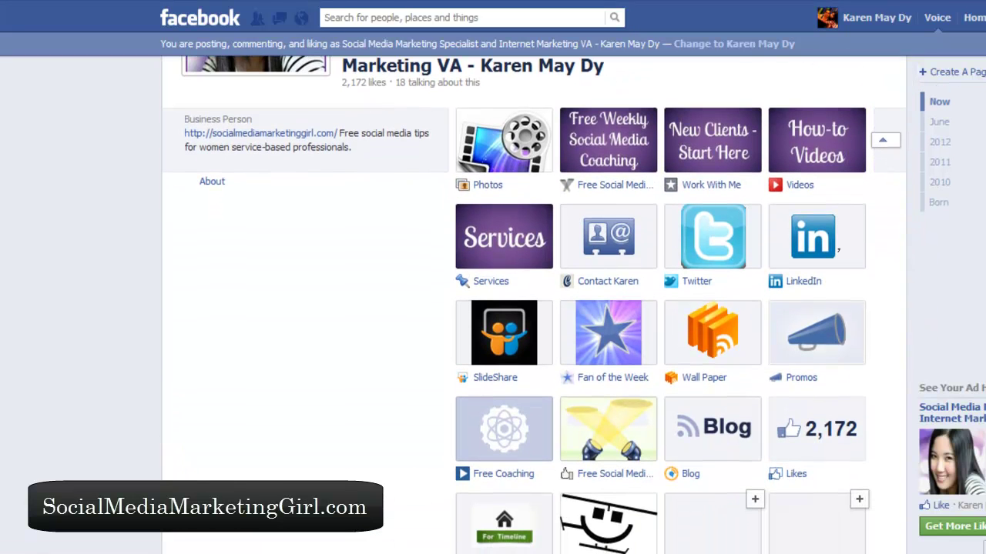
mouse_move(857, 225)
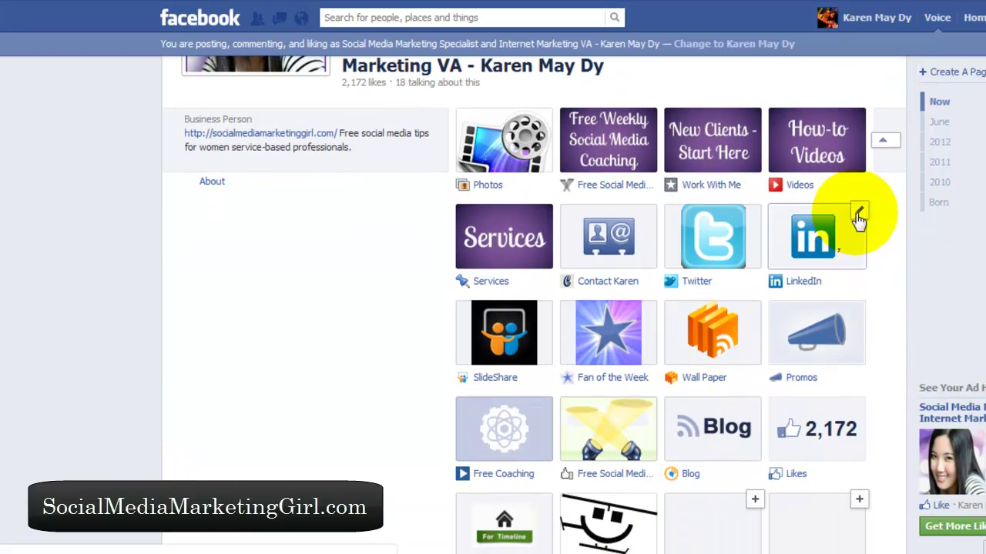